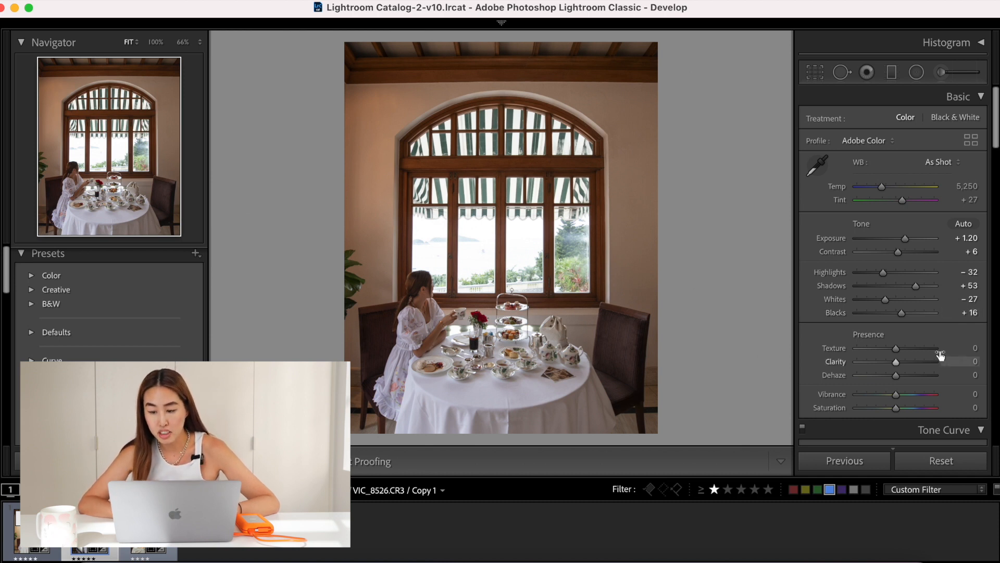
# Set the photo's Clarity to +8, Saturation to +10 and Vibrance to +7
pyautogui.scroll(-3, 940, 353)
pyautogui.moveTo(960, 319); pyautogui.dragTo(965, 319)
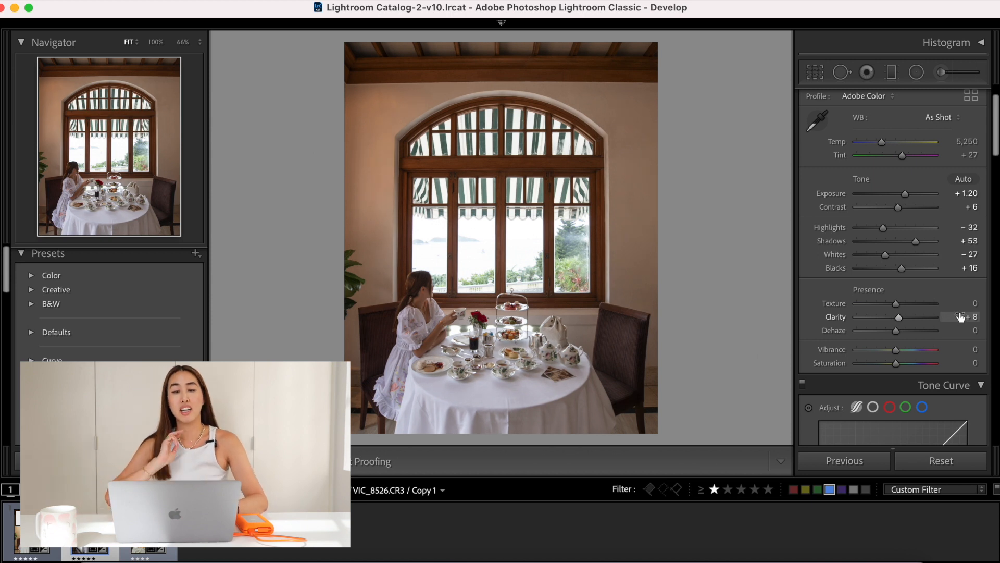
pyautogui.scroll(-2, 961, 317)
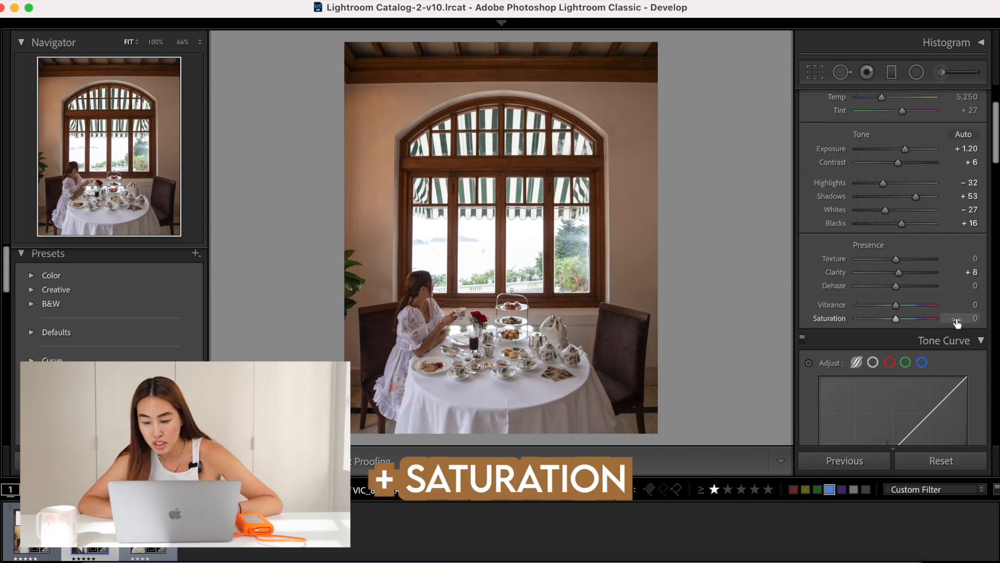
pyautogui.moveTo(961, 318); pyautogui.dragTo(960, 304)
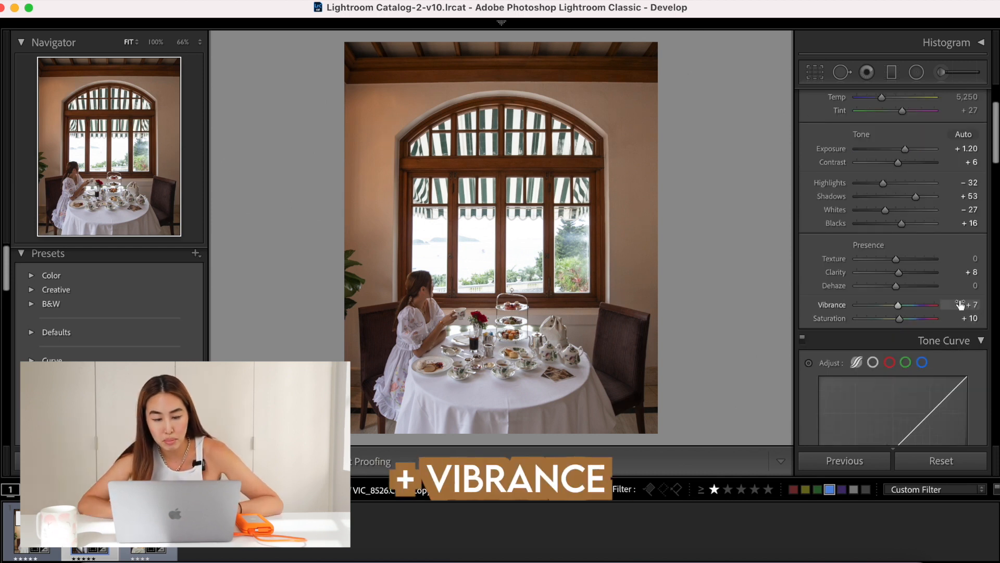
# Shape the tone curve by region with Highlights −29, Lights −12, Darks +17 and Shadows +20
pyautogui.scroll(-14, 960, 305)
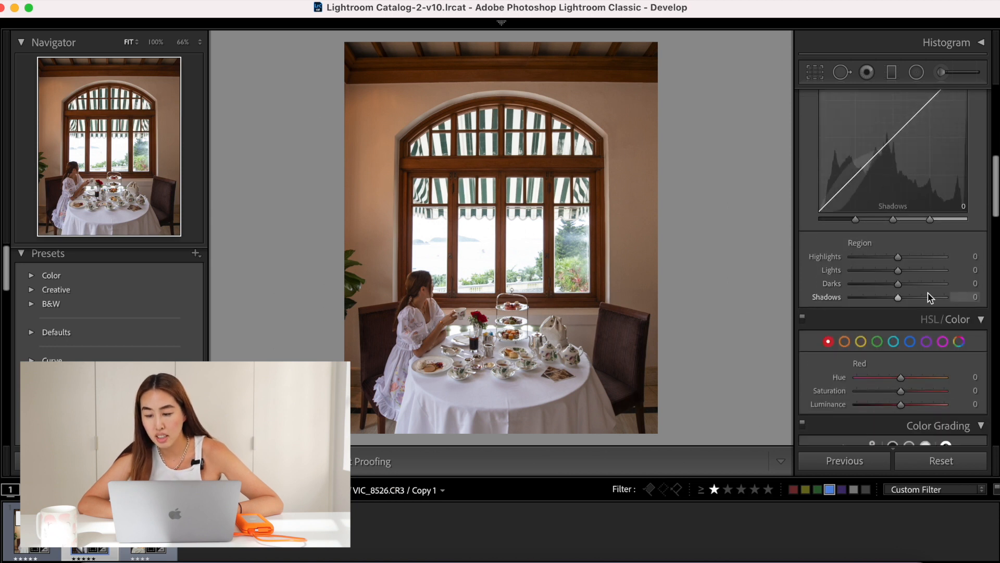
pyautogui.moveTo(969, 256)
pyautogui.mouseDown()
pyautogui.moveTo(957, 257)
pyautogui.moveTo(966, 297)
pyautogui.mouseUp()
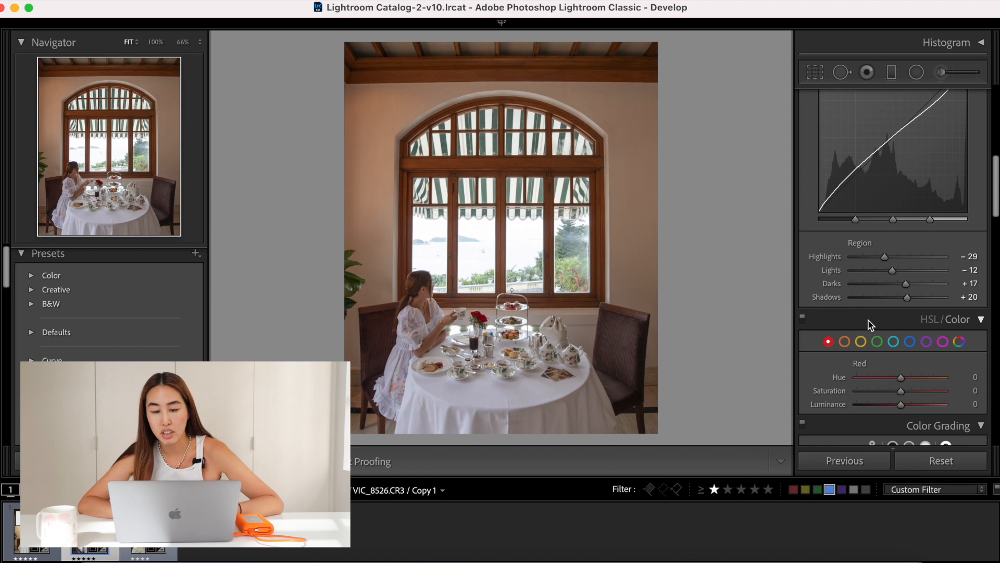
# Set the Color Grading hue for the shadows to a yellow-green tone
pyautogui.scroll(-4, 869, 324)
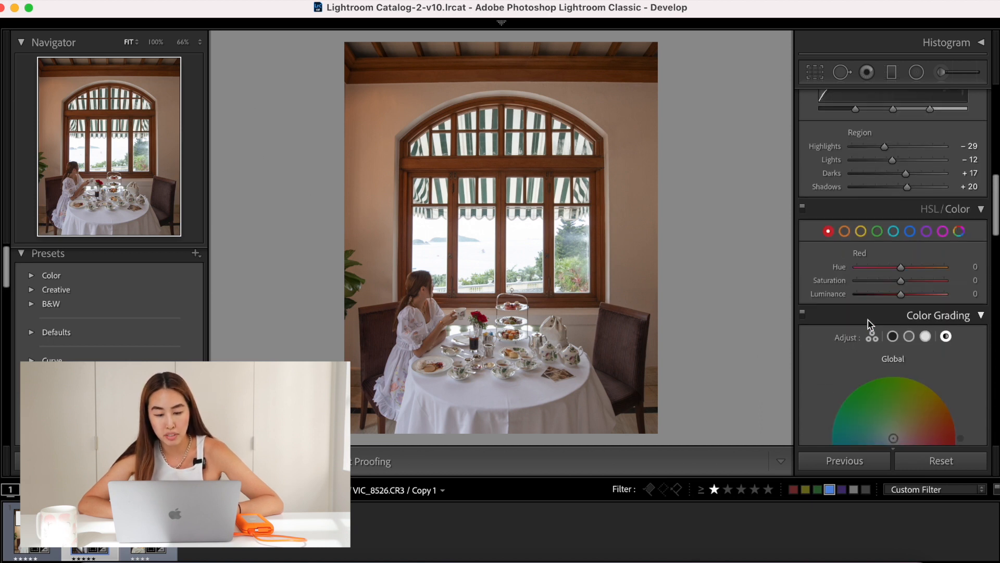
pyautogui.scroll(-6, 869, 324)
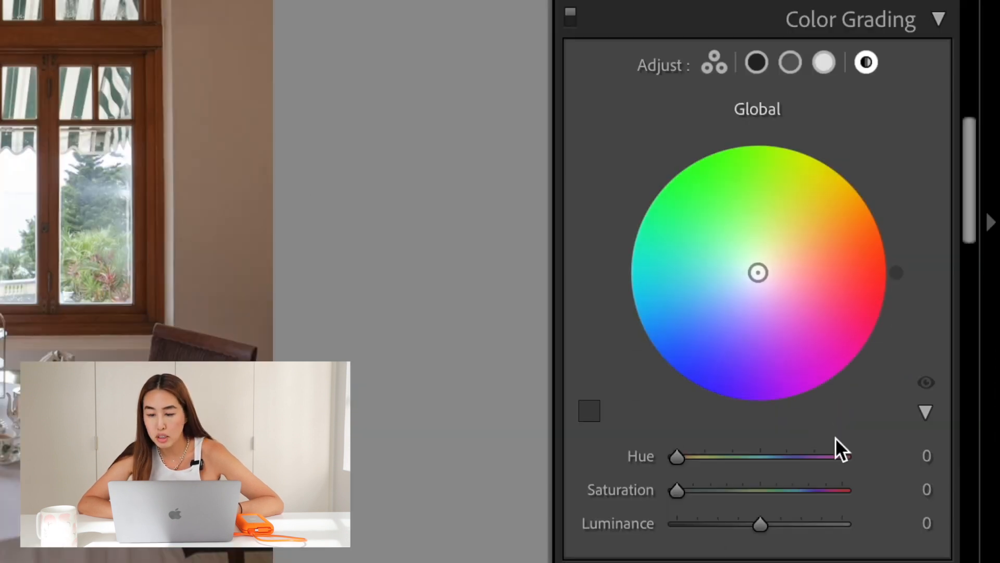
pyautogui.click(758, 61)
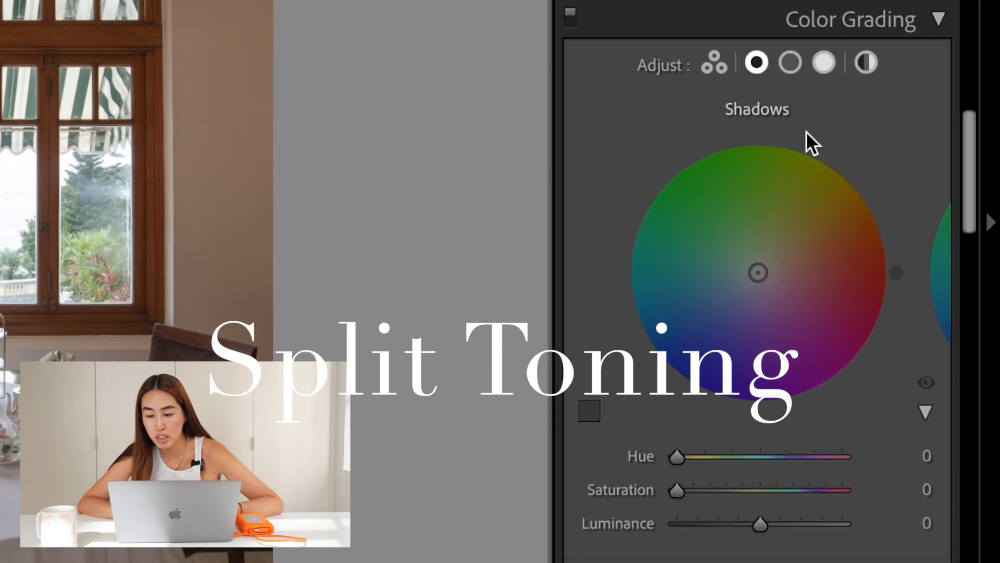
pyautogui.moveTo(827, 160); pyautogui.dragTo(762, 132)
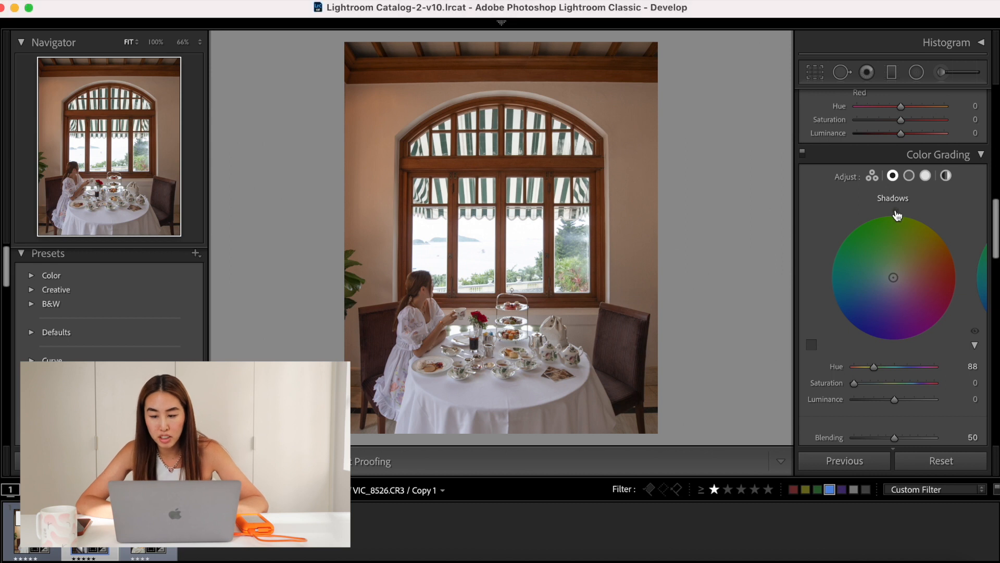
pyautogui.moveTo(897, 209); pyautogui.dragTo(915, 214)
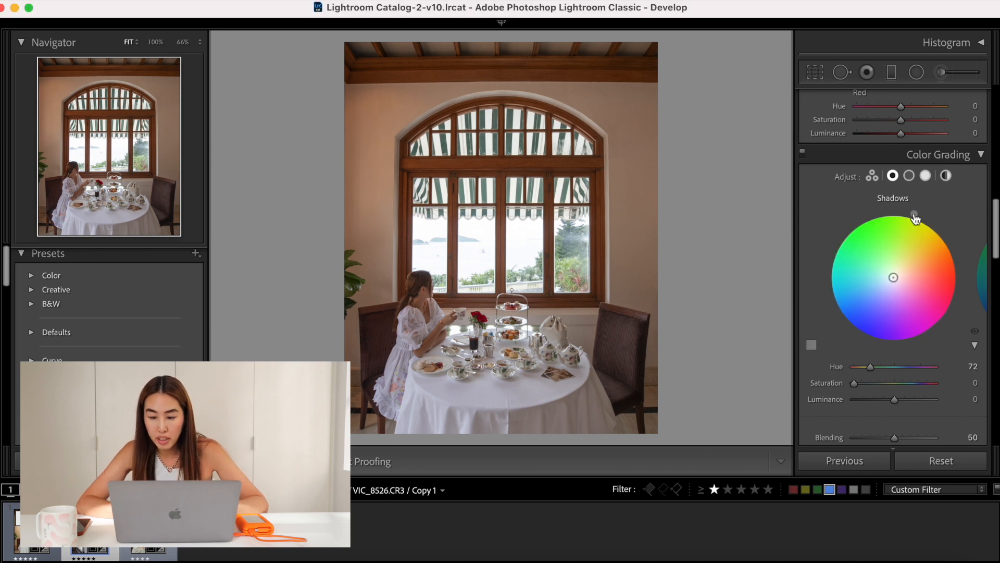
pyautogui.moveTo(914, 214)
pyautogui.mouseDown()
pyautogui.moveTo(872, 345)
pyautogui.moveTo(918, 214)
pyautogui.mouseUp()
# Grade the midtones with hue 177 and saturation 2, and shift the highlights' hue towards cyan-blue
pyautogui.click(909, 175)
pyautogui.moveTo(843, 256); pyautogui.dragTo(841, 257)
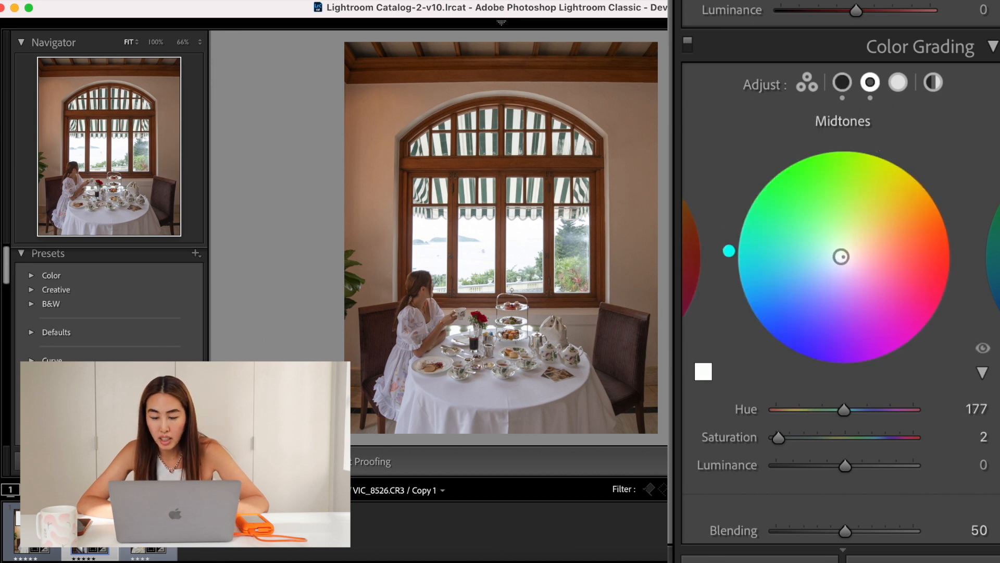
pyautogui.click(898, 82)
pyautogui.moveTo(957, 257); pyautogui.dragTo(736, 297)
# Set the overall Exposure to +1.50 and inspect the view through the window at 100%
pyautogui.scroll(10, 922, 292)
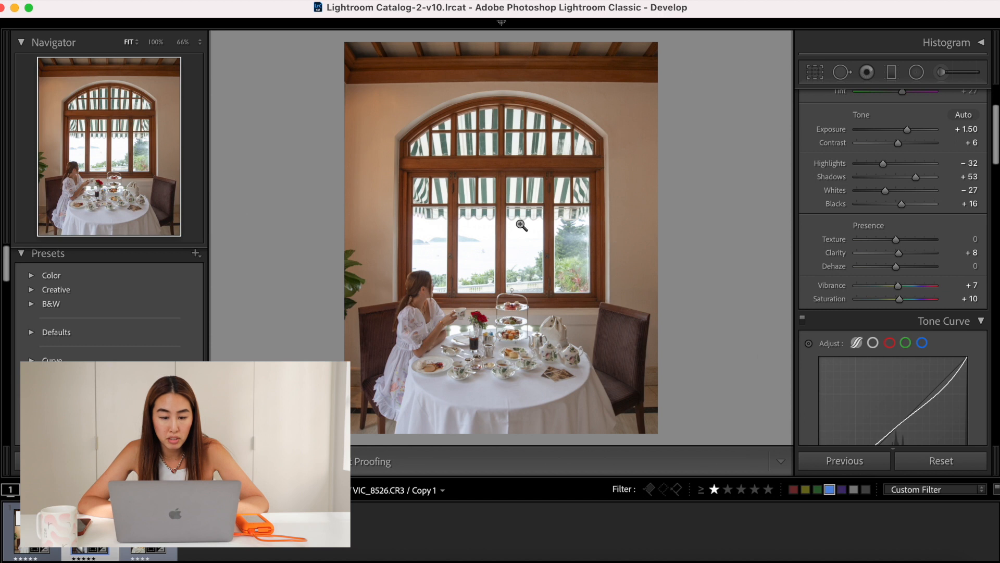
pyautogui.click(482, 247)
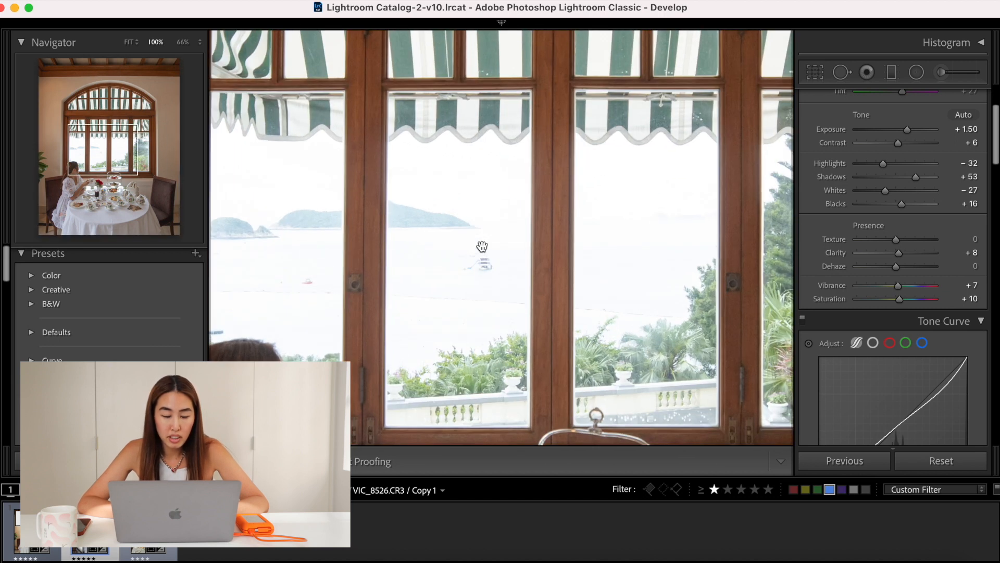
pyautogui.click(482, 247)
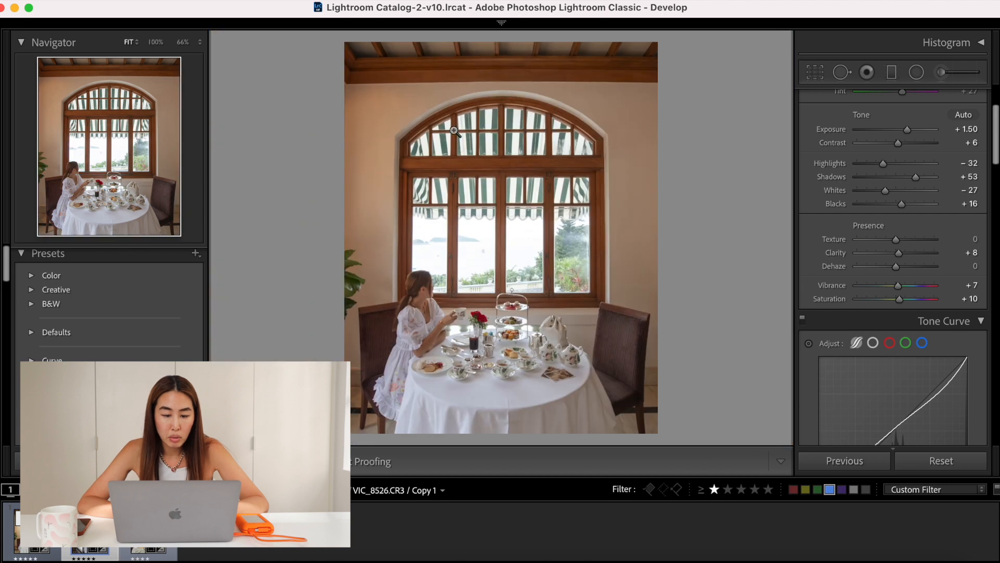
pyautogui.click(533, 247)
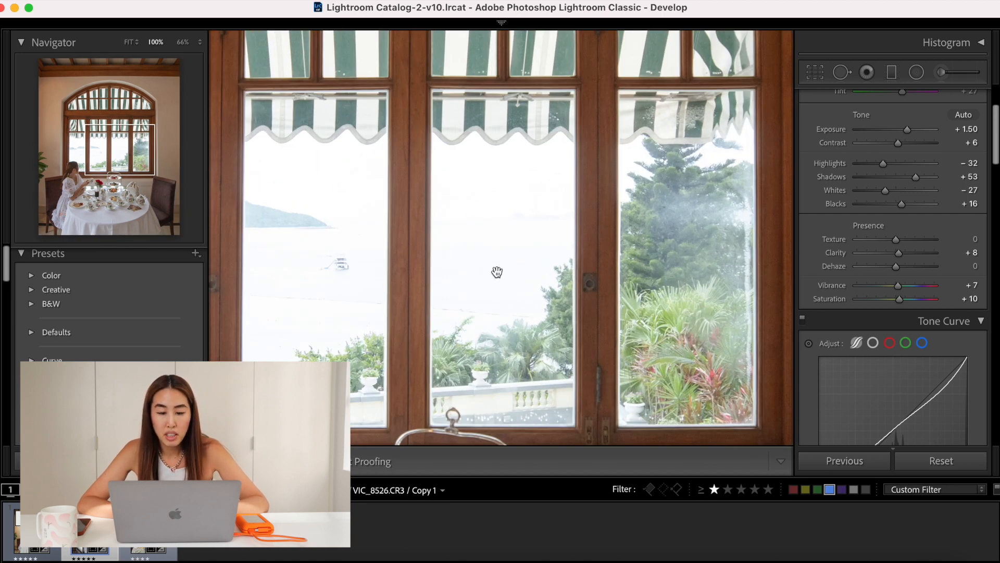
pyautogui.click(498, 273)
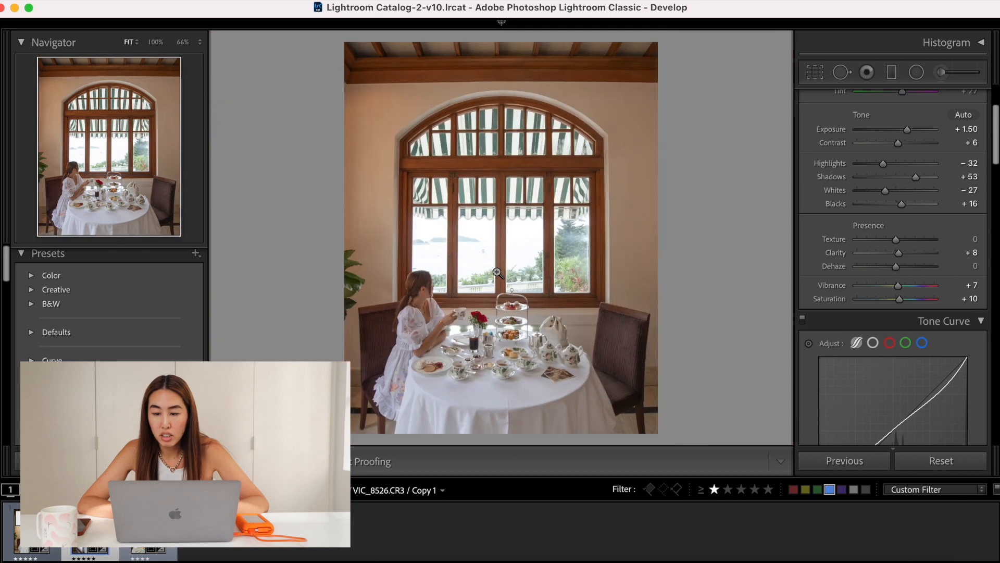
# Add a graduated filter covering the upper photo down past the window sill, checking its coverage with the mask overlay
pyautogui.click(891, 73)
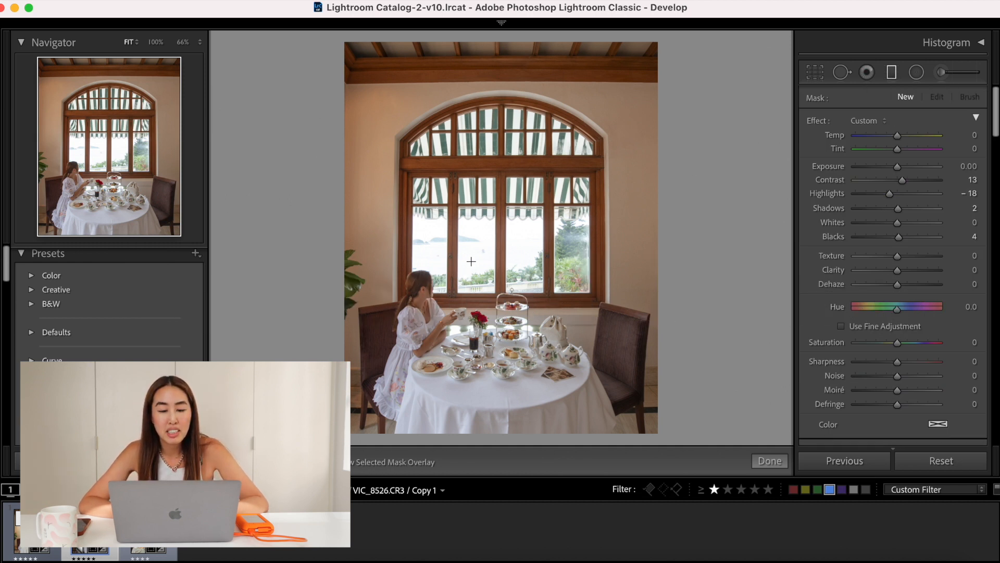
pyautogui.moveTo(517, 253); pyautogui.dragTo(515, 311)
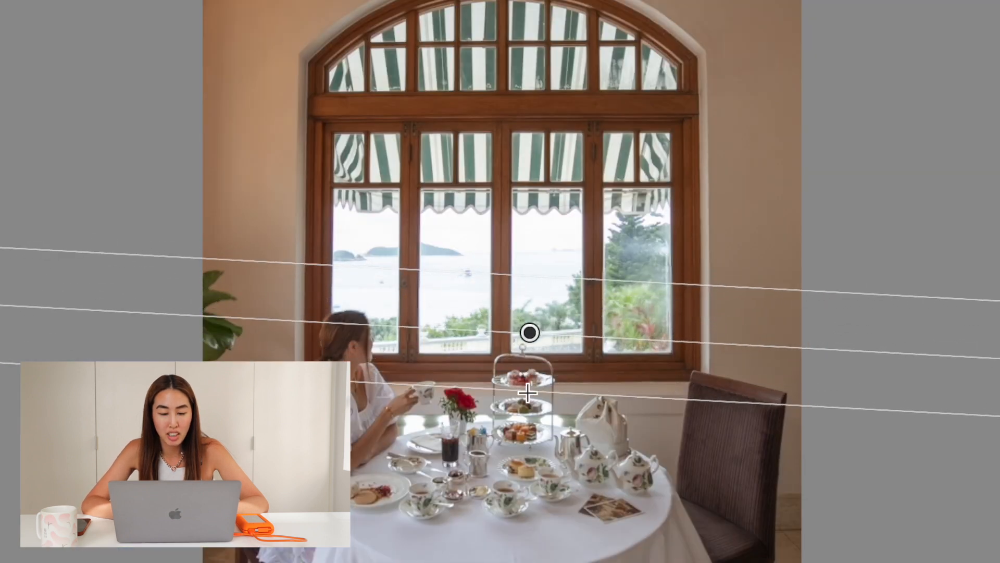
pyautogui.moveTo(527, 393); pyautogui.dragTo(533, 408)
pyautogui.press('o')
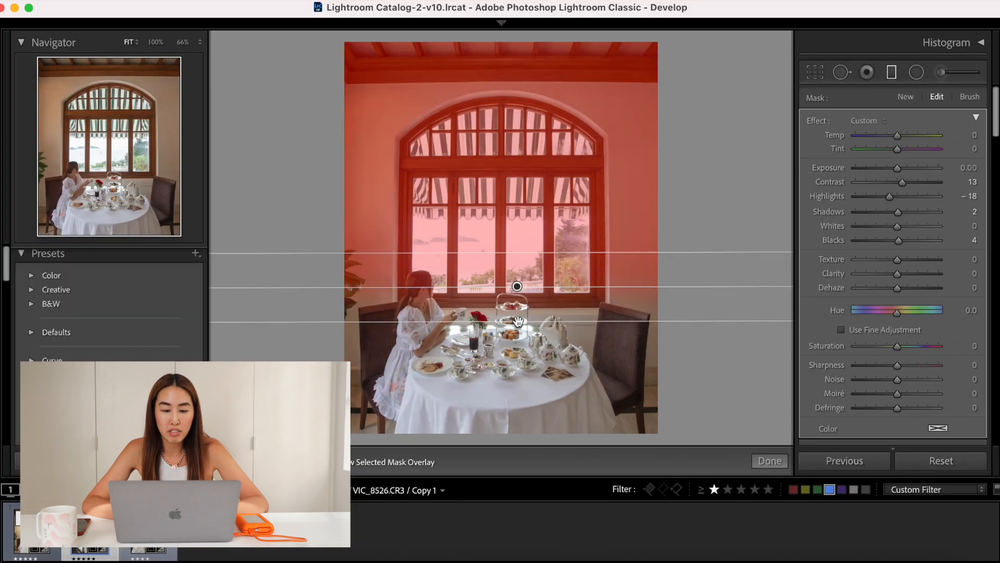
pyautogui.press('o')
pyautogui.press('o')
pyautogui.press('o')
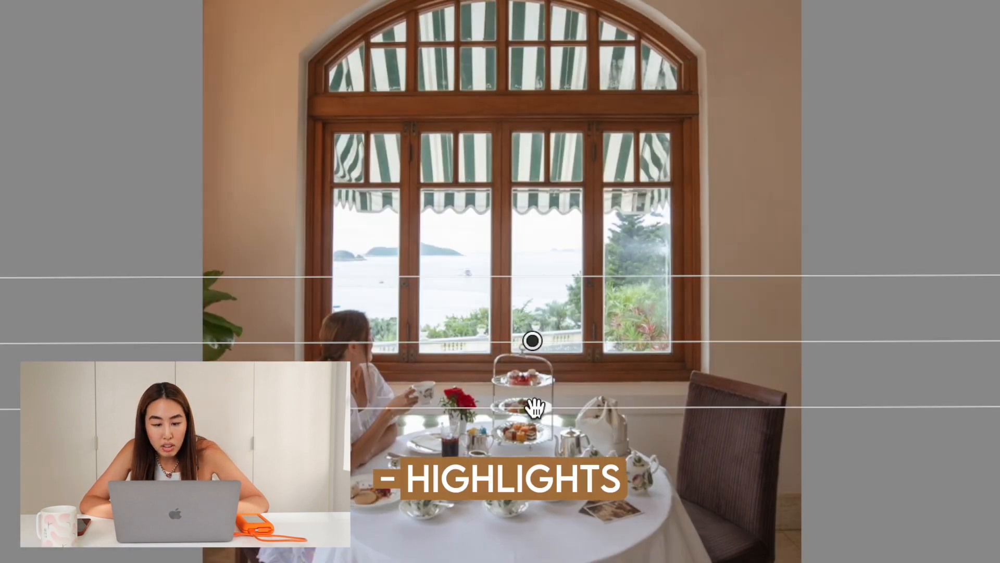
# Set the graduated filter's Exposure to 0.02 and Highlights to −43, and move the filter slightly lower
pyautogui.moveTo(897, 196); pyautogui.dragTo(879, 197)
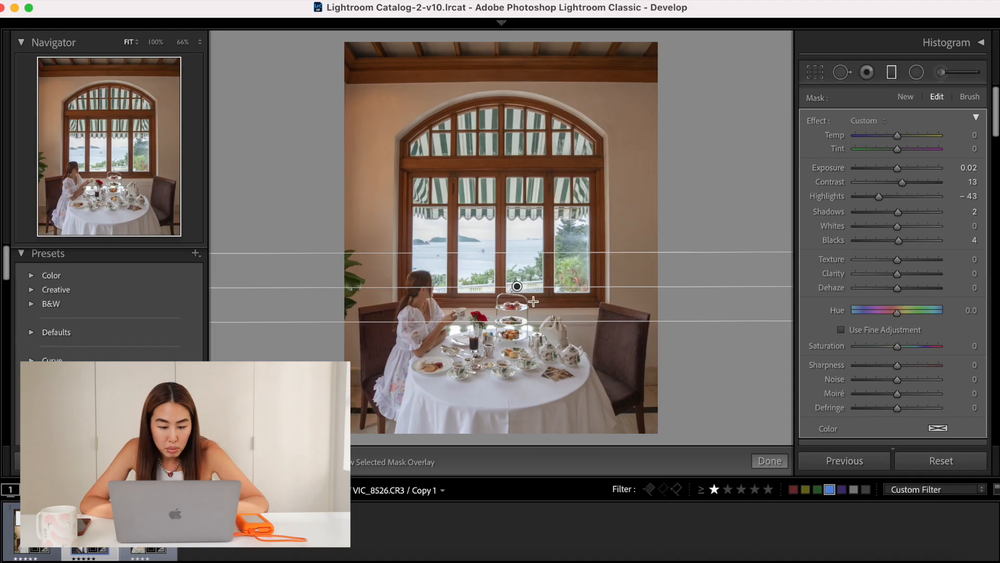
pyautogui.moveTo(517, 286); pyautogui.dragTo(514, 290)
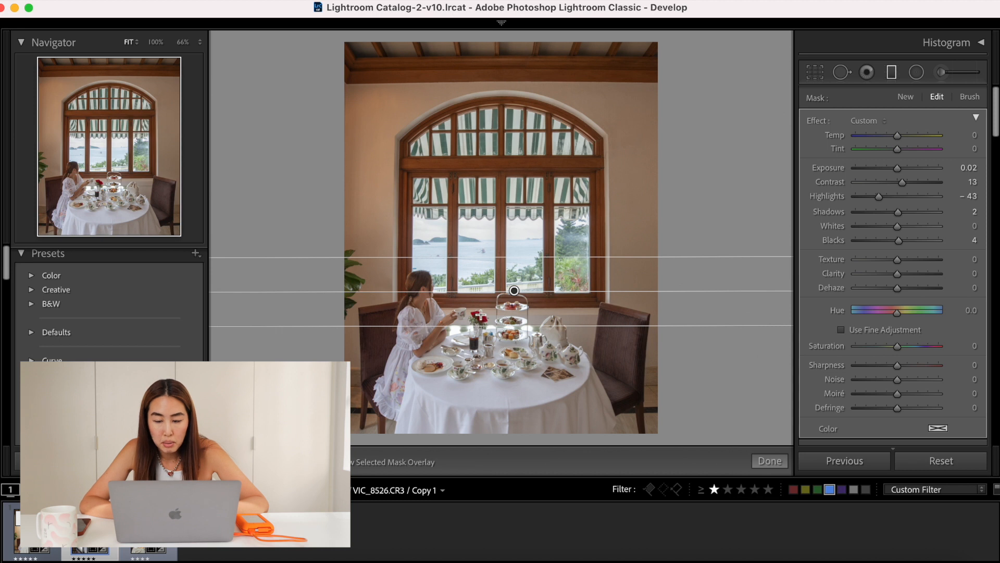
# Add a second graduated filter from the table up across the window with Exposure 0.17, Highlights −19, Shadows 8 and Dehaze 2, and raise its Saturation
pyautogui.moveTo(480, 314); pyautogui.dragTo(469, 262)
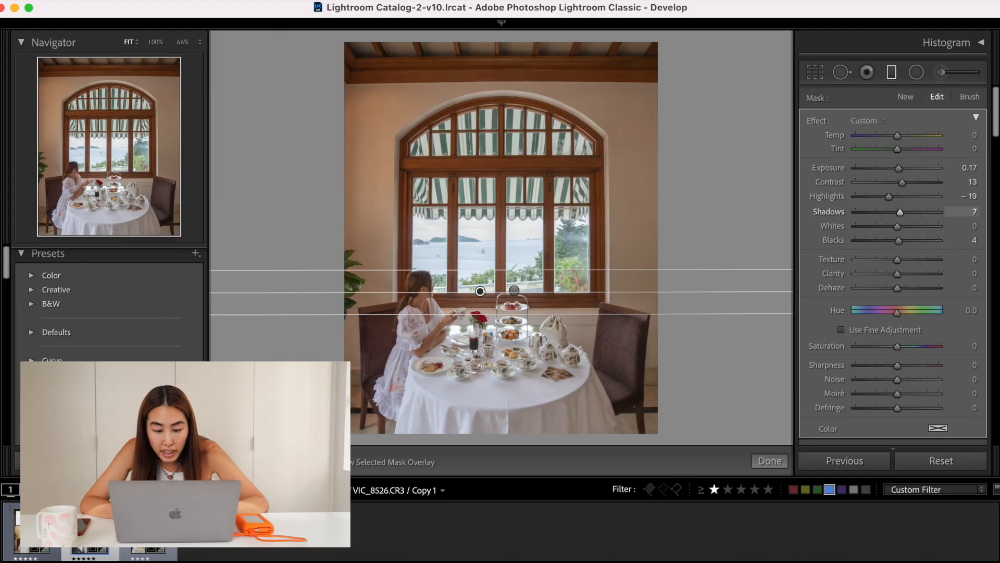
pyautogui.moveTo(968, 211); pyautogui.dragTo(971, 211)
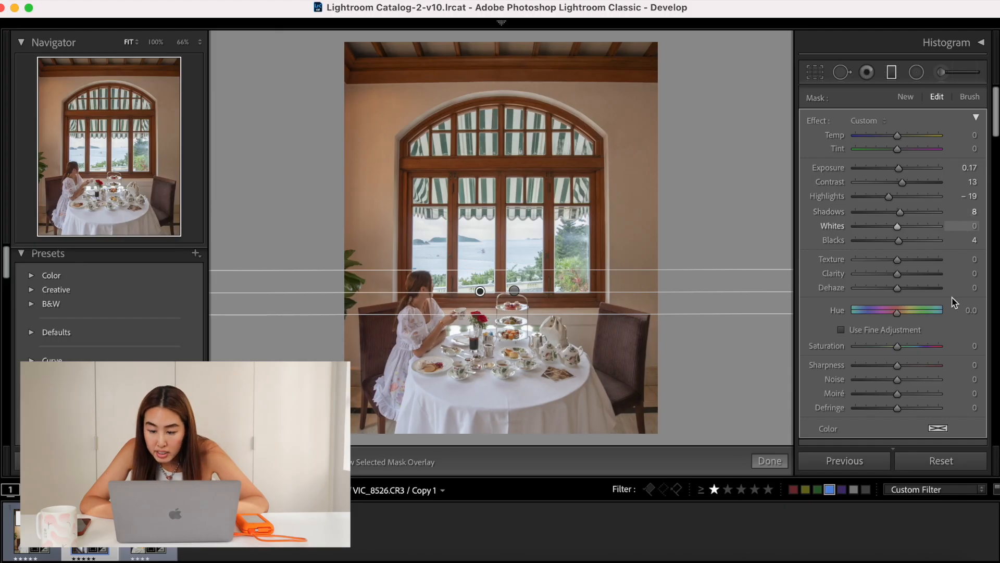
pyautogui.moveTo(964, 287); pyautogui.dragTo(969, 287)
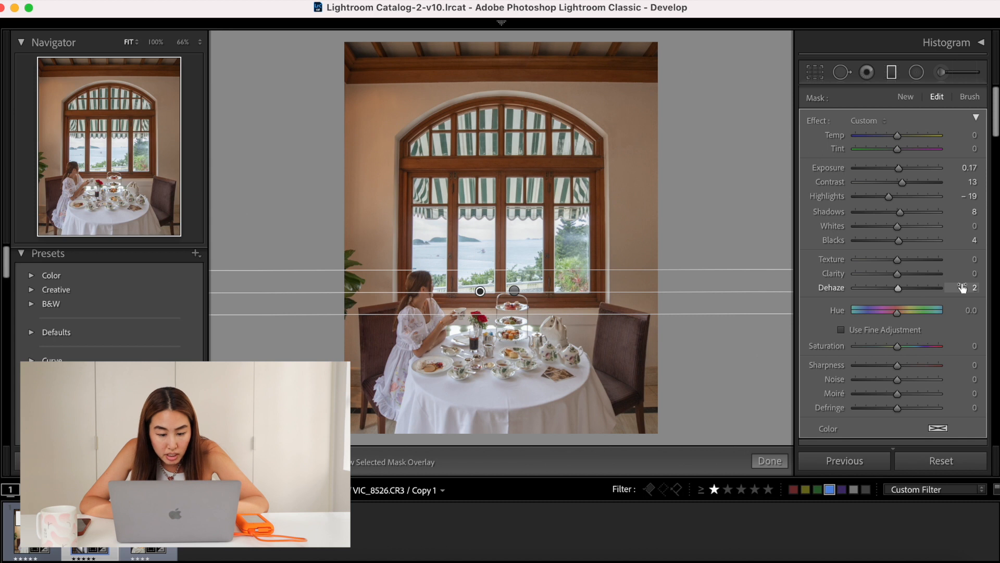
pyautogui.moveTo(956, 346); pyautogui.dragTo(964, 346)
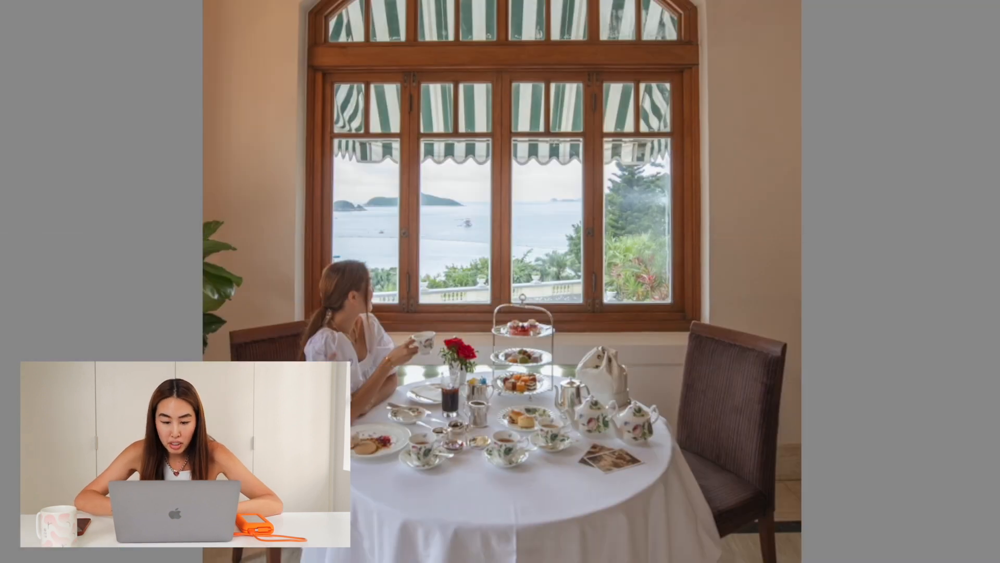
# Set the photo's Exposure to +1.70, white balance Temp to 5,441 and Tint to +24
pyautogui.press('=')
pyautogui.press('=')
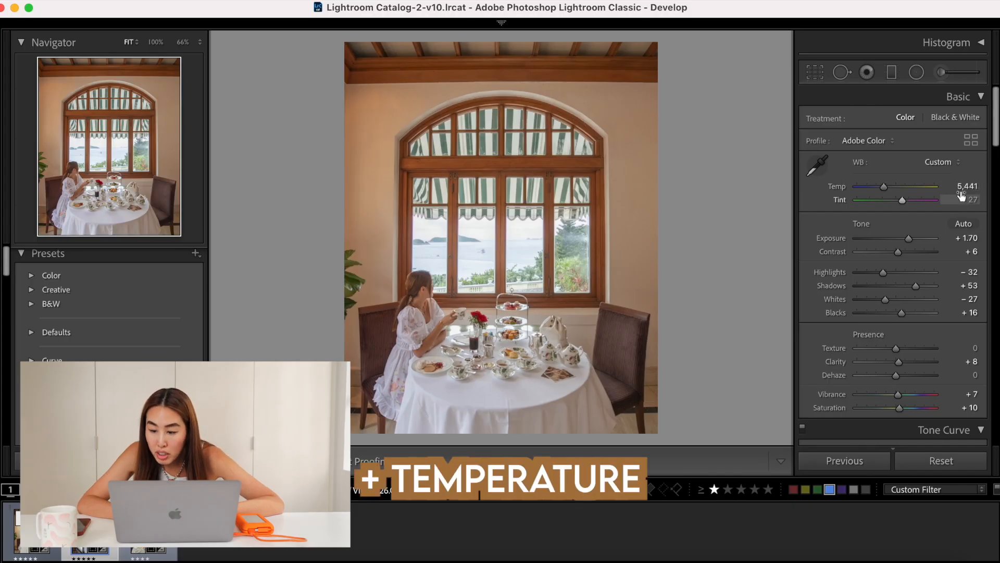
pyautogui.moveTo(966, 201); pyautogui.dragTo(960, 201)
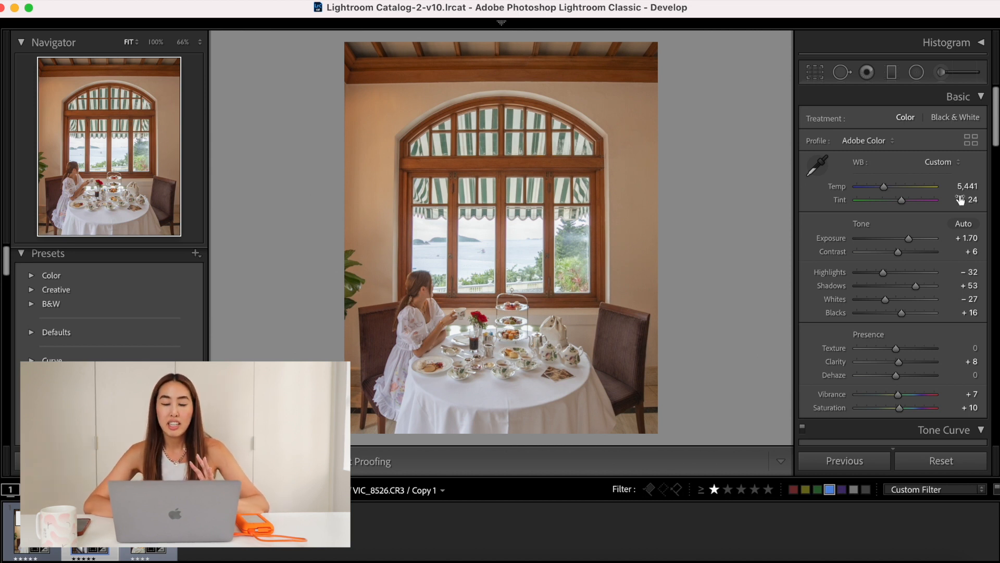
# Paint an Adjustment Brush mask over the sea and garden view in the four lower window panes, checking coverage with the mask overlay
pyautogui.click(938, 74)
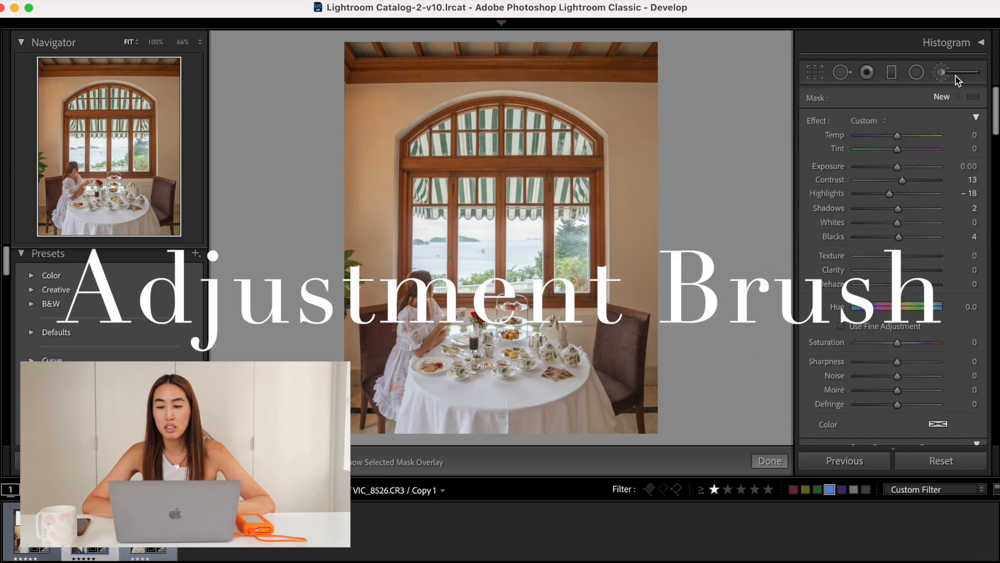
pyautogui.click(529, 241)
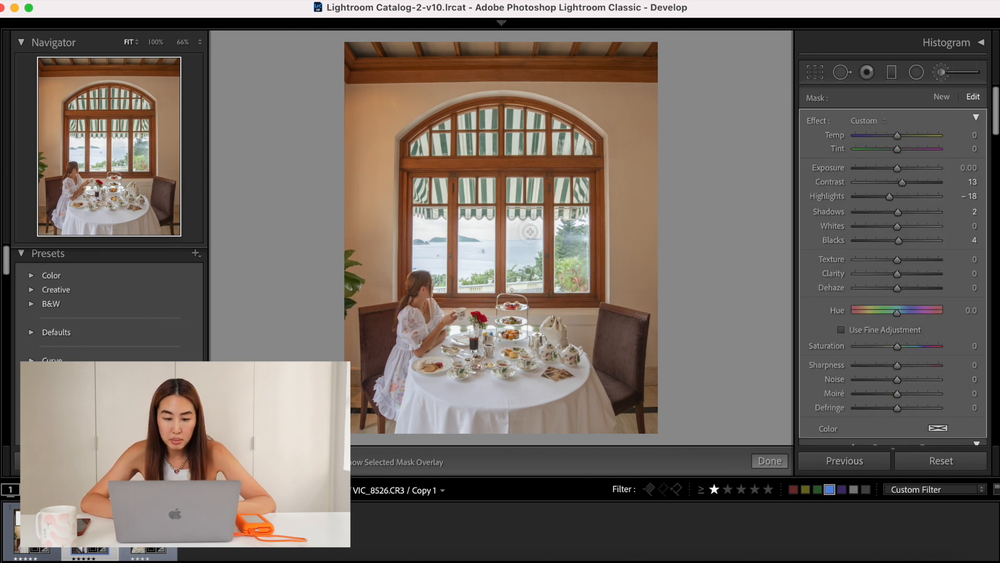
pyautogui.press('o')
pyautogui.moveTo(531, 227)
pyautogui.mouseDown()
pyautogui.moveTo(539, 249)
pyautogui.moveTo(515, 286)
pyautogui.mouseUp()
pyautogui.moveTo(560, 226)
pyautogui.mouseDown()
pyautogui.moveTo(562, 284)
pyautogui.moveTo(578, 213)
pyautogui.moveTo(584, 265)
pyautogui.moveTo(560, 288)
pyautogui.mouseUp()
pyautogui.moveTo(482, 227)
pyautogui.mouseDown()
pyautogui.moveTo(467, 236)
pyautogui.moveTo(488, 269)
pyautogui.mouseUp()
pyautogui.moveTo(424, 259)
pyautogui.mouseDown()
pyautogui.moveTo(433, 264)
pyautogui.moveTo(439, 233)
pyautogui.mouseUp()
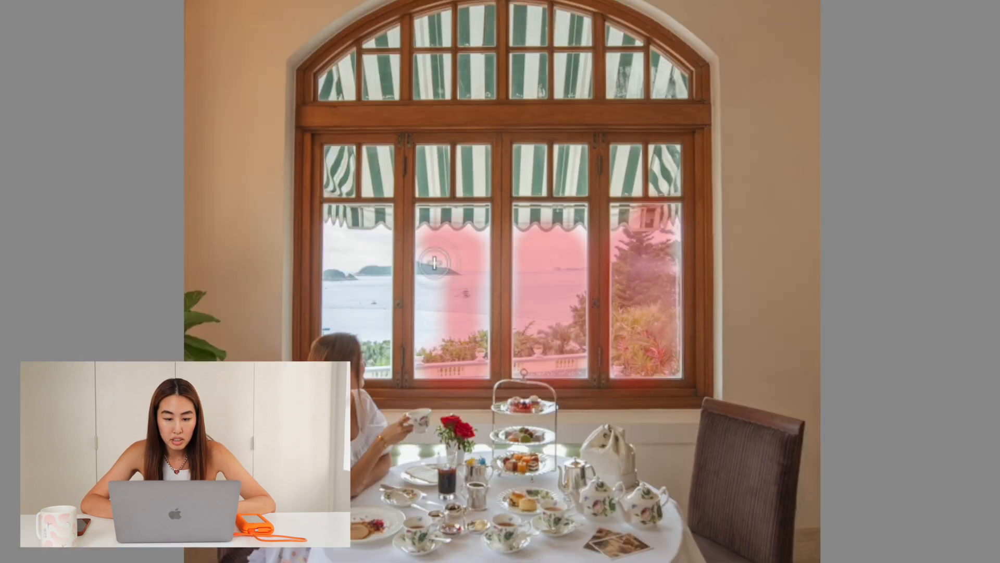
pyautogui.moveTo(528, 233); pyautogui.dragTo(534, 227)
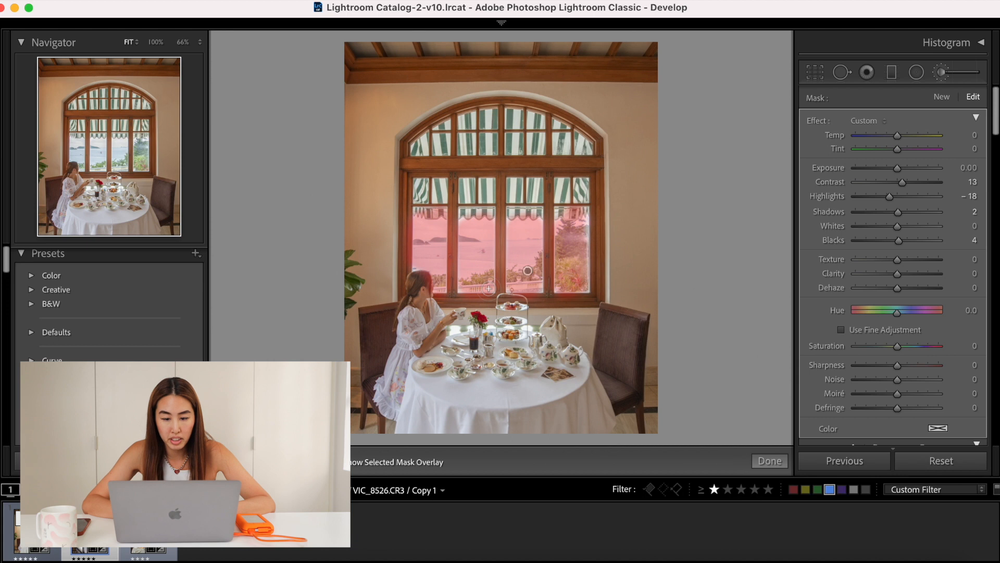
pyautogui.moveTo(581, 223); pyautogui.dragTo(577, 285)
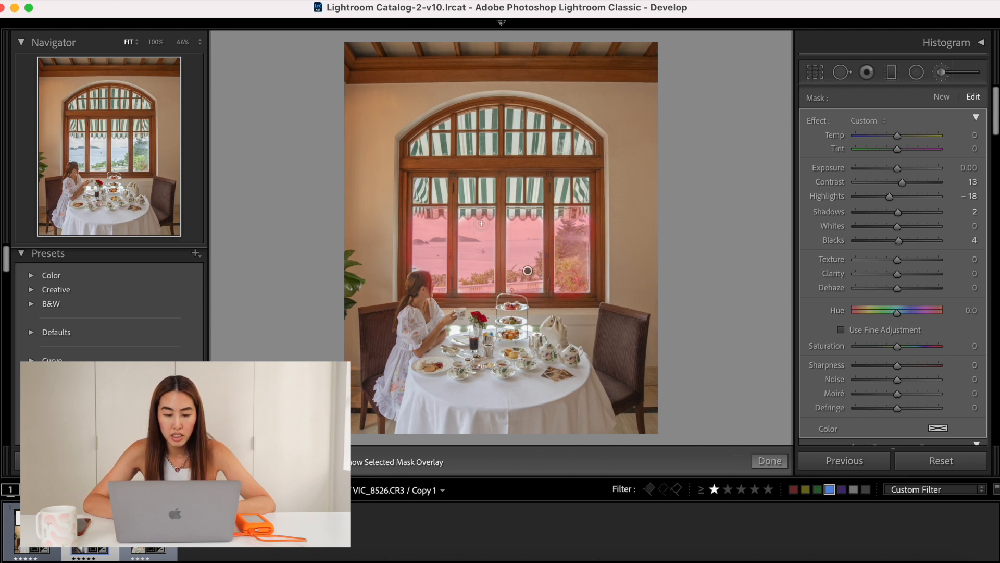
pyautogui.press('o')
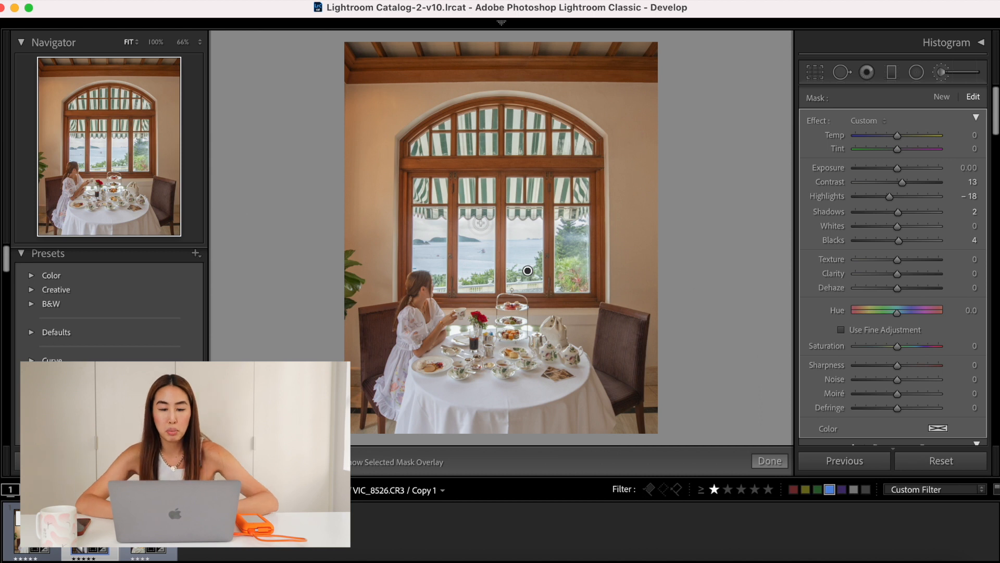
pyautogui.press('o')
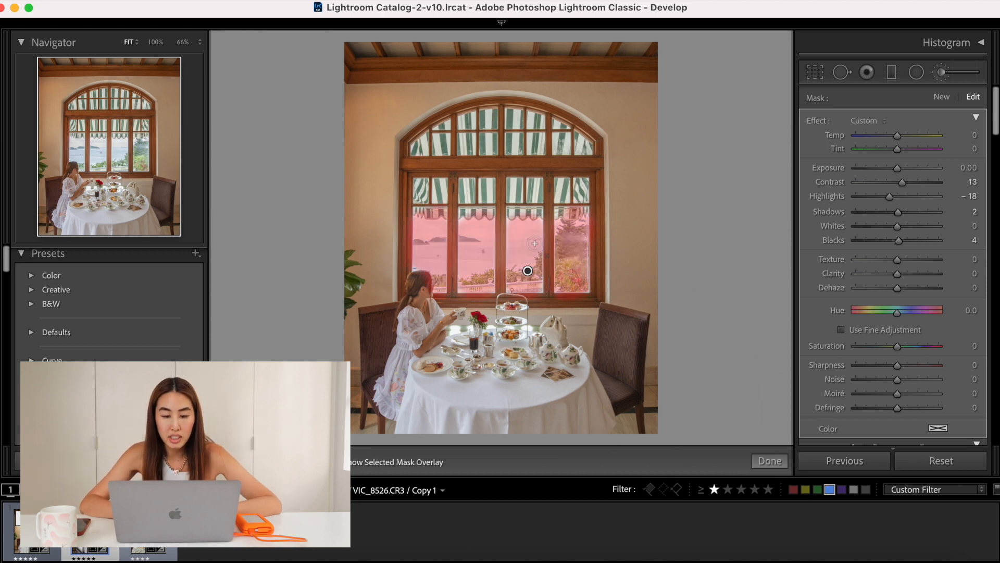
# Set the window-view brush mask to Exposure −0.34, Temp −7, Tint −3, Clarity 4, Saturation 12 and Shadows 6, and brush over the sea again
pyautogui.press('o')
pyautogui.moveTo(966, 168); pyautogui.dragTo(964, 168)
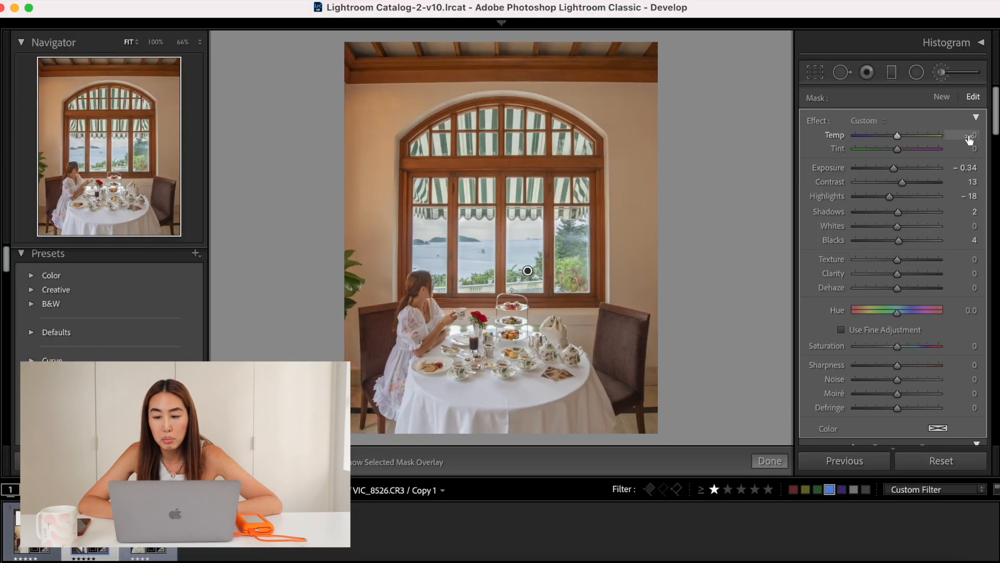
pyautogui.moveTo(969, 138); pyautogui.dragTo(964, 139)
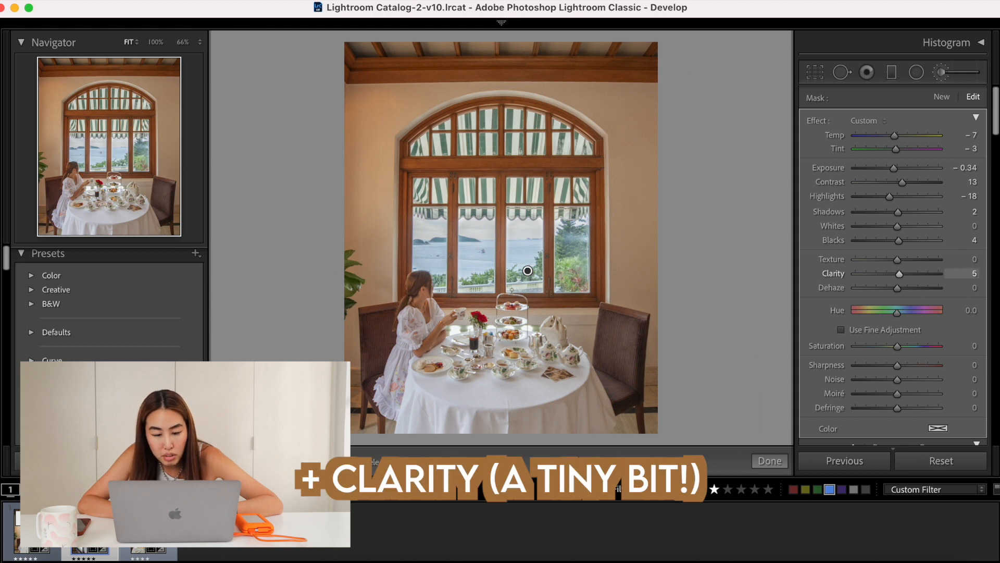
pyautogui.moveTo(969, 273); pyautogui.dragTo(962, 273)
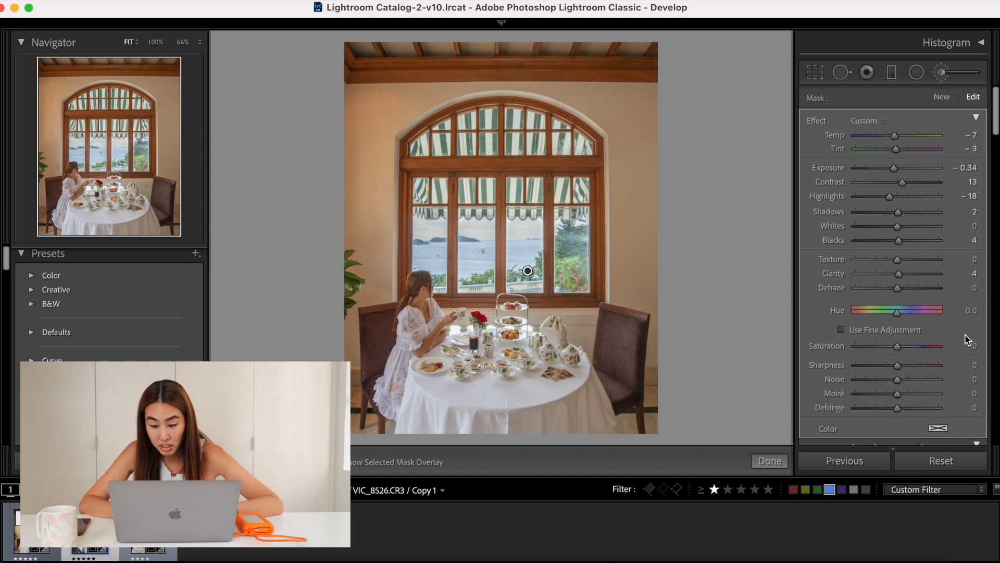
pyautogui.moveTo(957, 344); pyautogui.dragTo(963, 346)
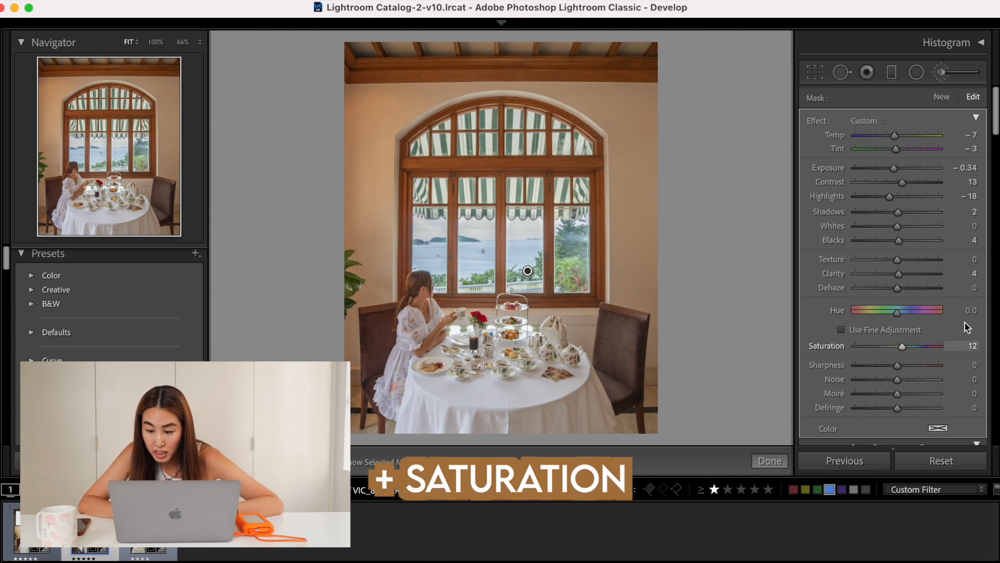
pyautogui.moveTo(963, 212); pyautogui.dragTo(967, 212)
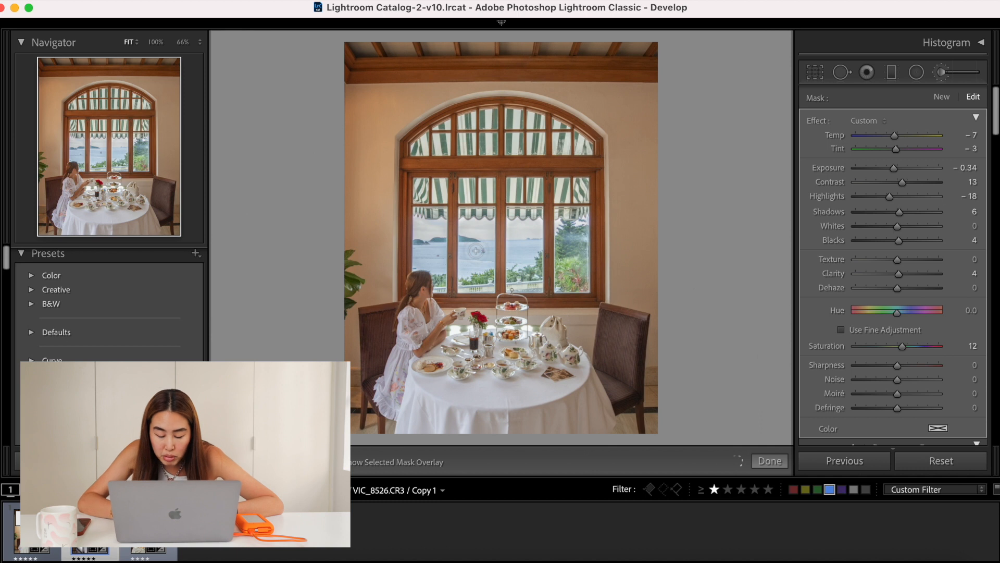
pyautogui.moveTo(476, 251); pyautogui.dragTo(486, 235)
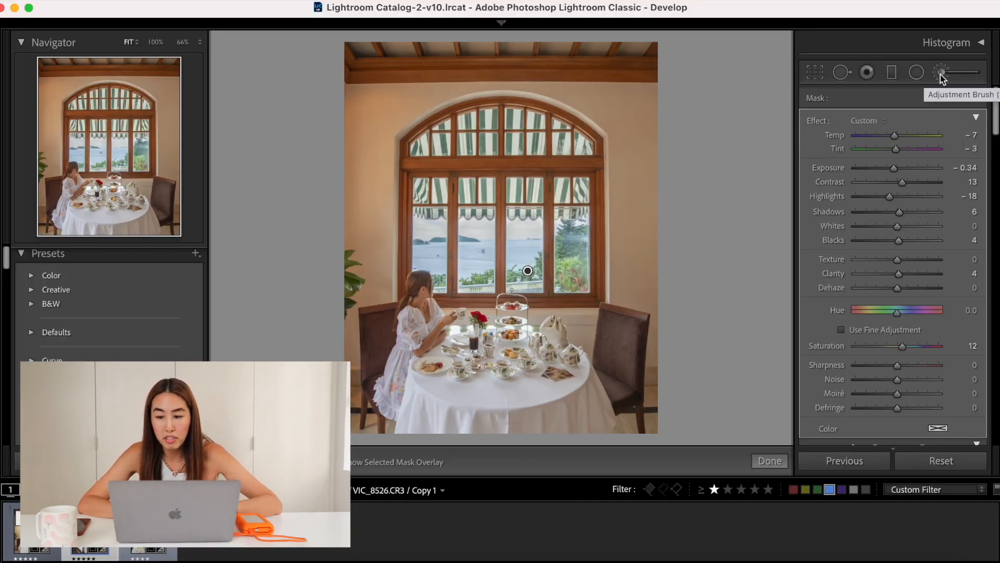
# Add a new Adjustment Brush mask on the striped awnings with Exposure 0.17, Highlights 4, Whites 11 and Saturation 20, and adjust its Tint
pyautogui.click(941, 74)
pyautogui.click(942, 74)
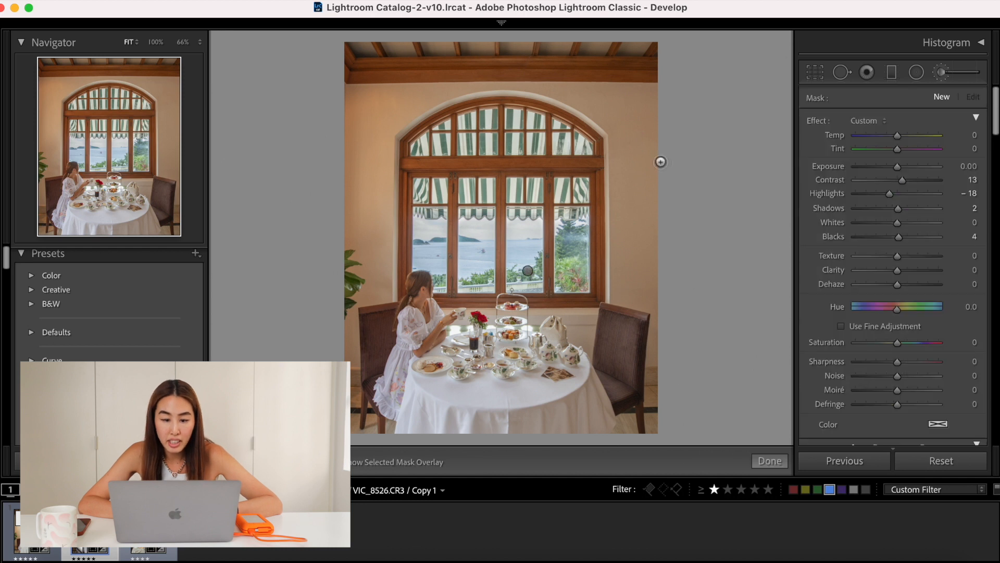
pyautogui.click(536, 191)
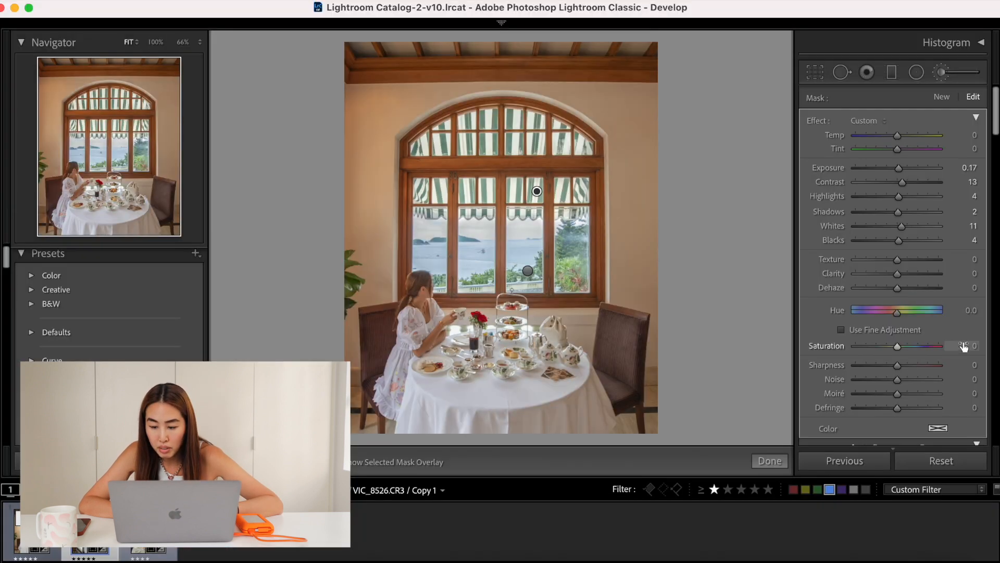
pyautogui.moveTo(961, 346); pyautogui.dragTo(966, 345)
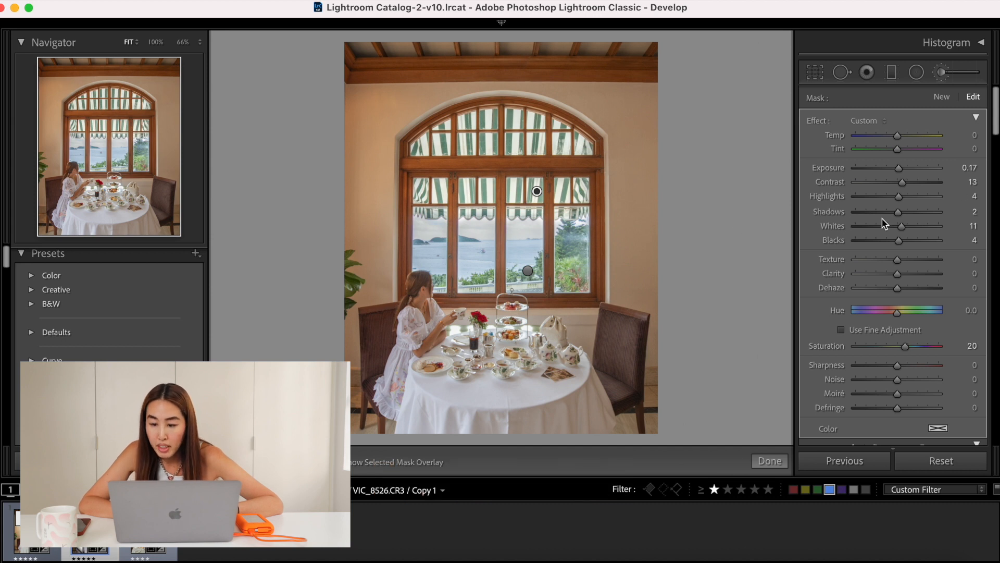
pyautogui.moveTo(968, 148); pyautogui.dragTo(965, 149)
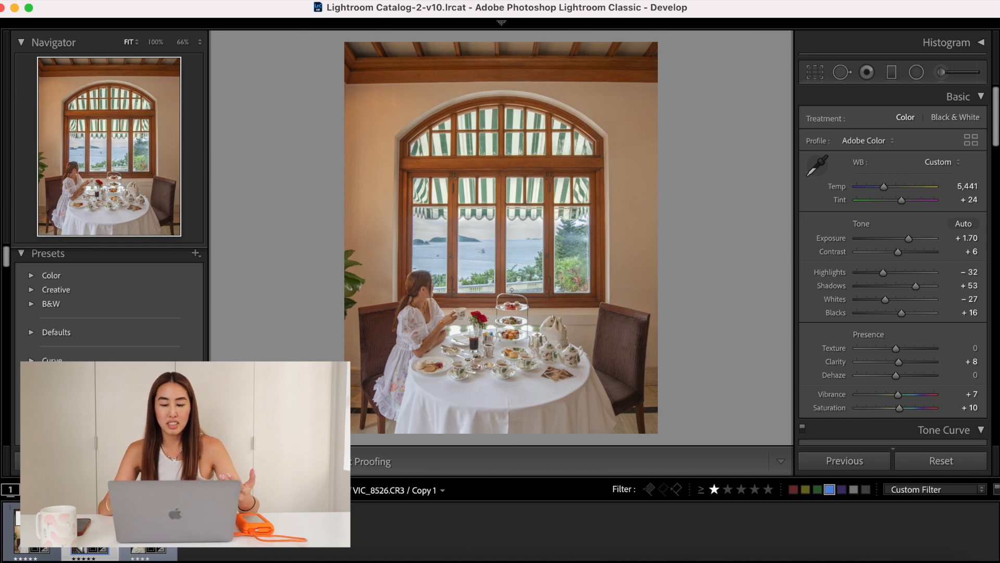
# Raise the whole photo's Exposure to +1.90
pyautogui.press('=')
pyautogui.press('=')
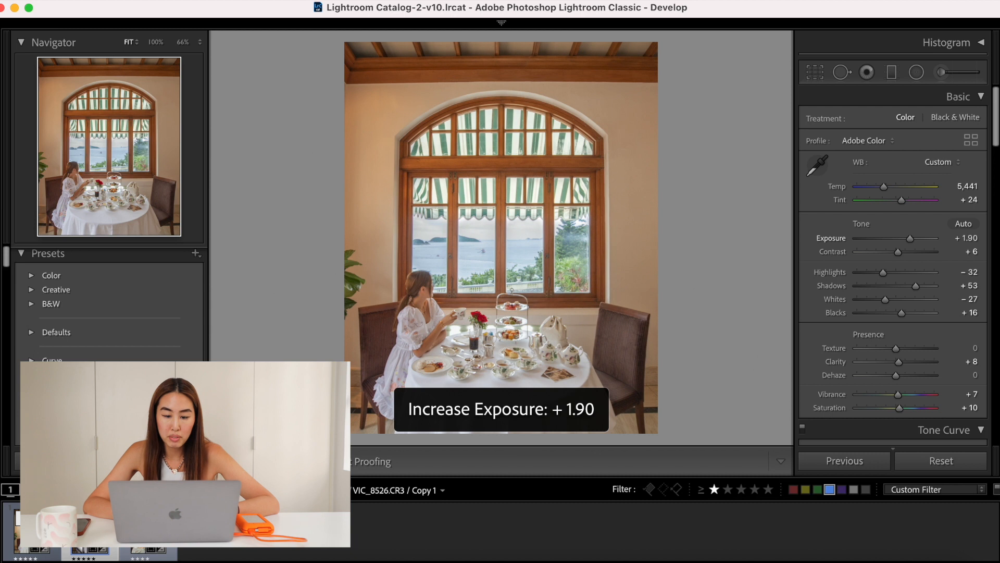
pyautogui.press('=')
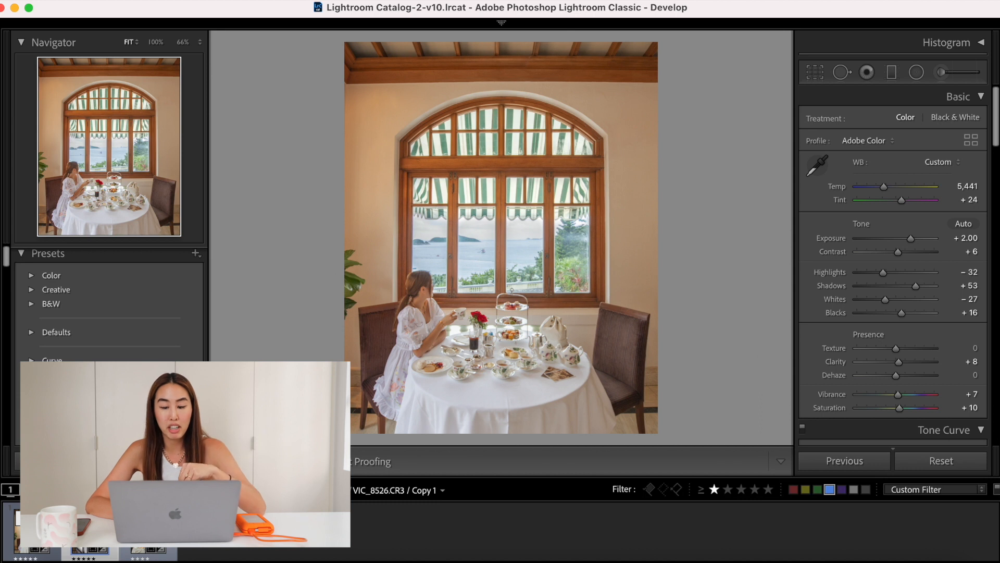
pyautogui.press('super+z')
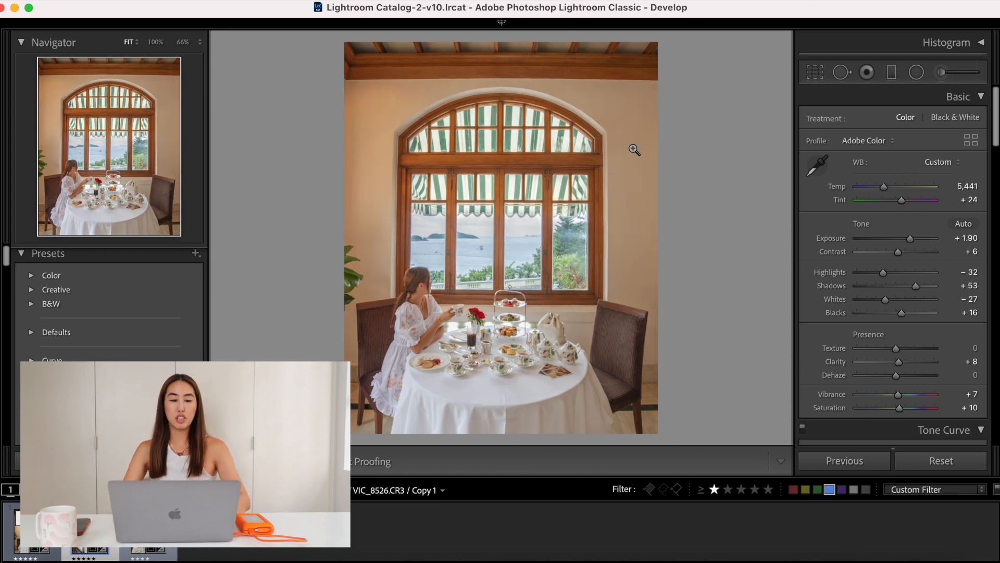